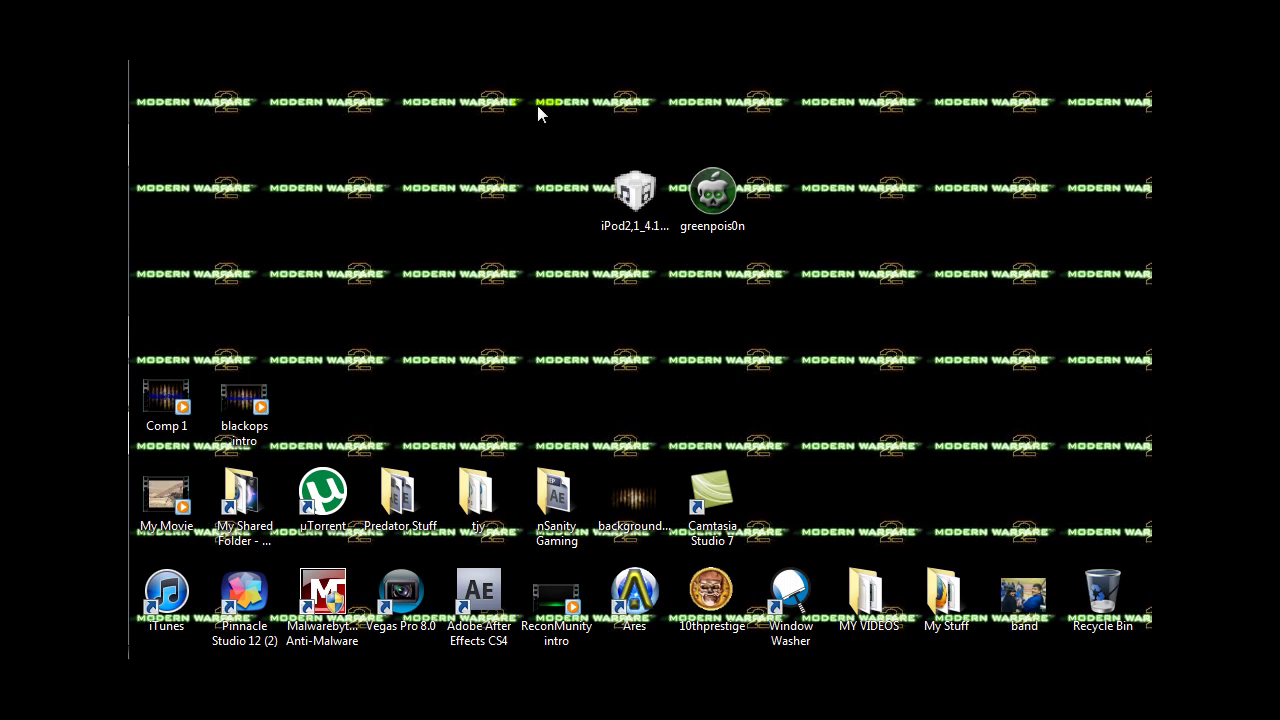
drag(529, 107, 834, 293)
click(646, 320)
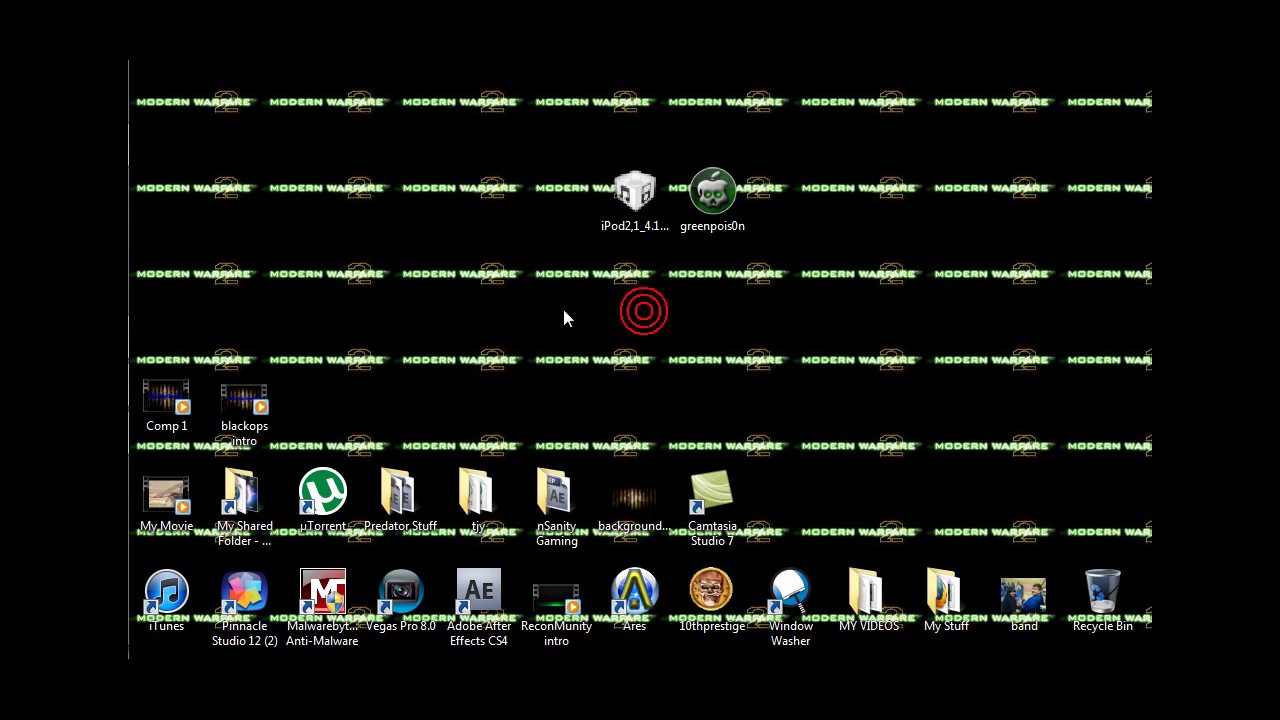
Switch to Firefox and choose iPod touch 2G (4.1/8B117) as the firmware version on the firmware download page.
mouse_move(130, 345)
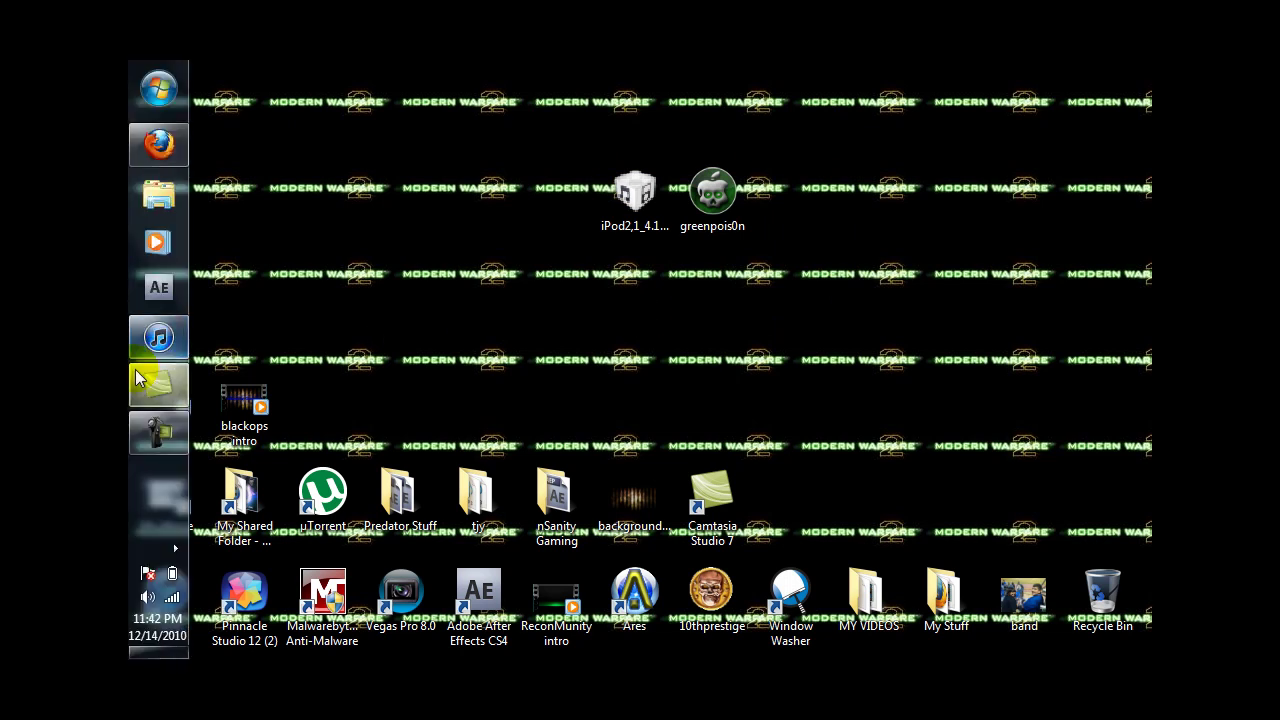
click(155, 150)
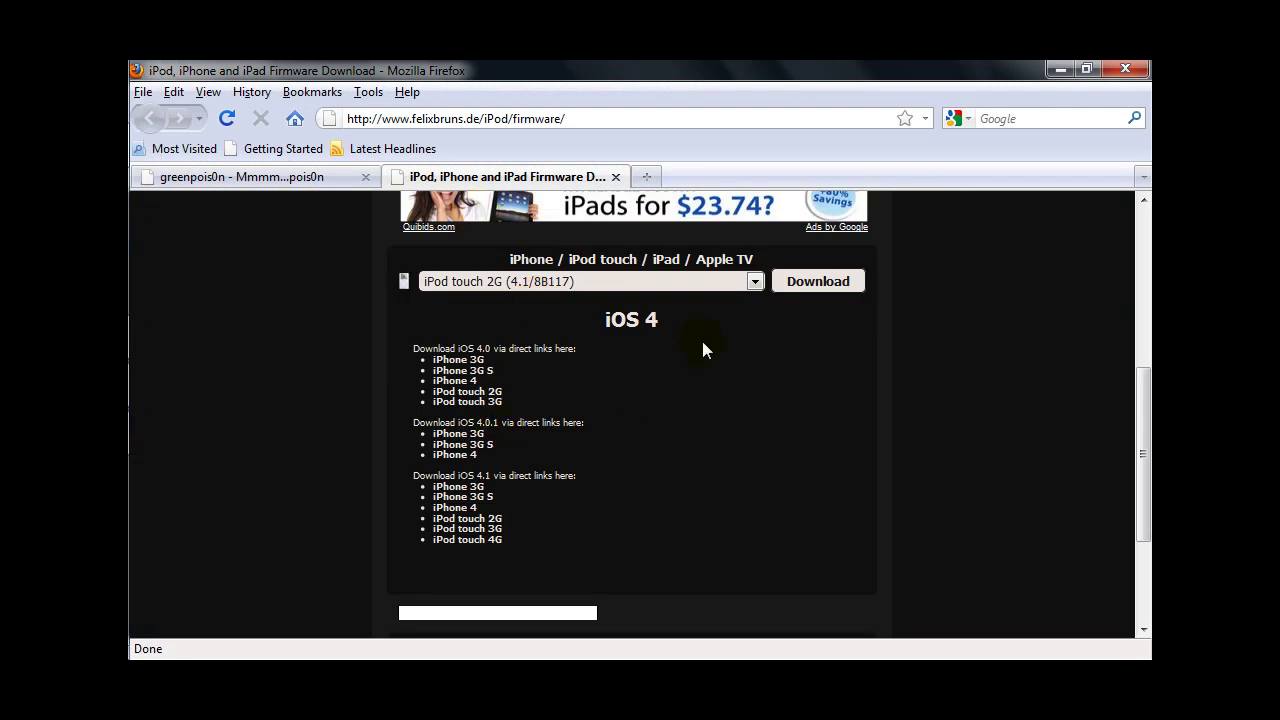
click(1139, 263)
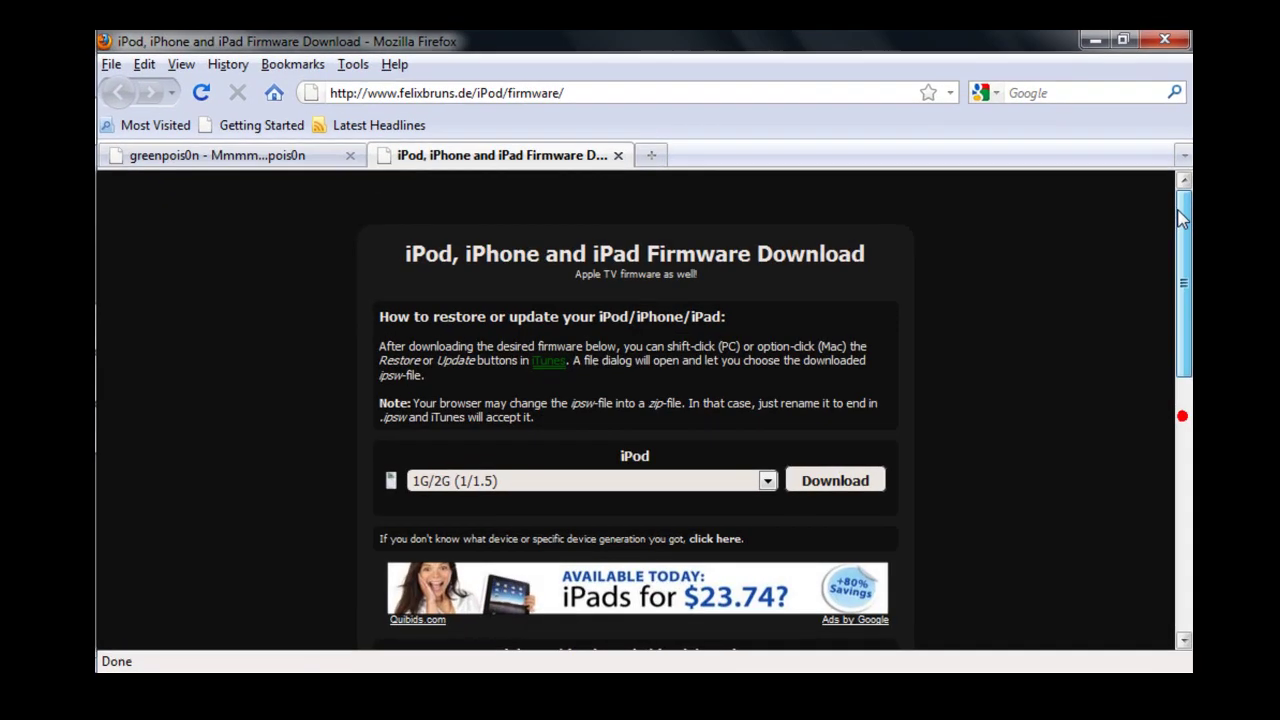
scroll(650, 400, down, 5)
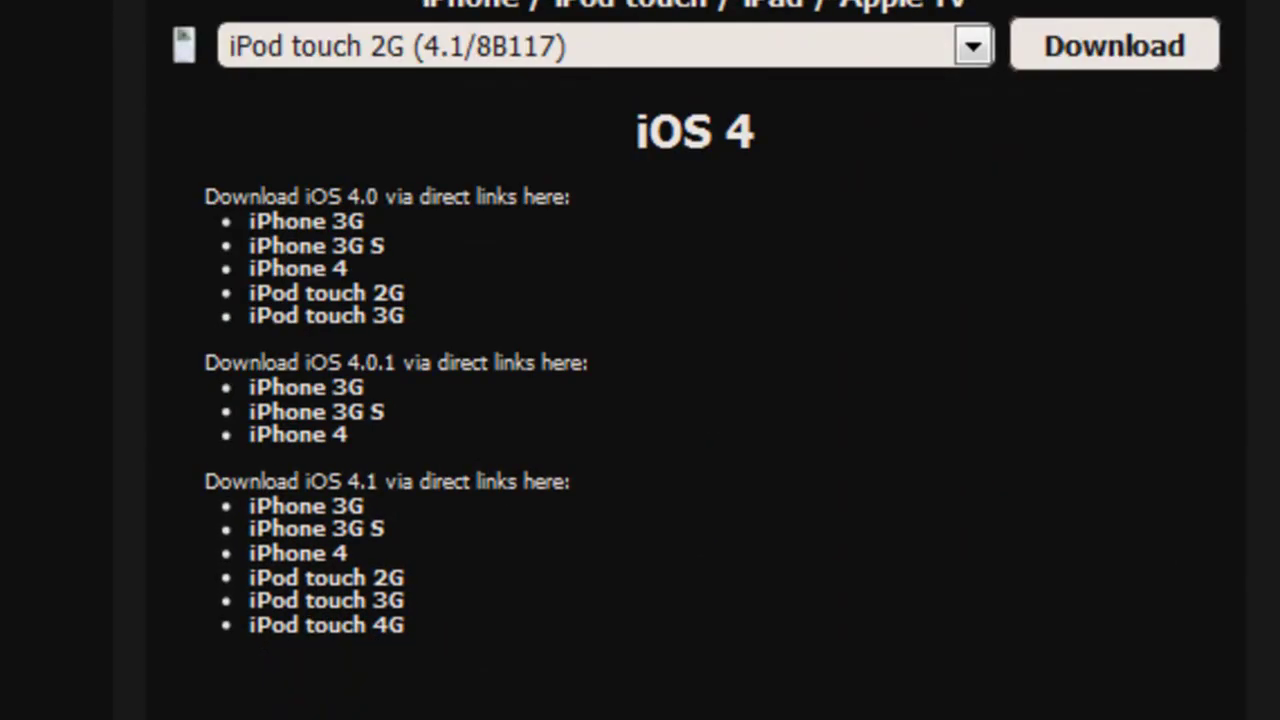
click(971, 48)
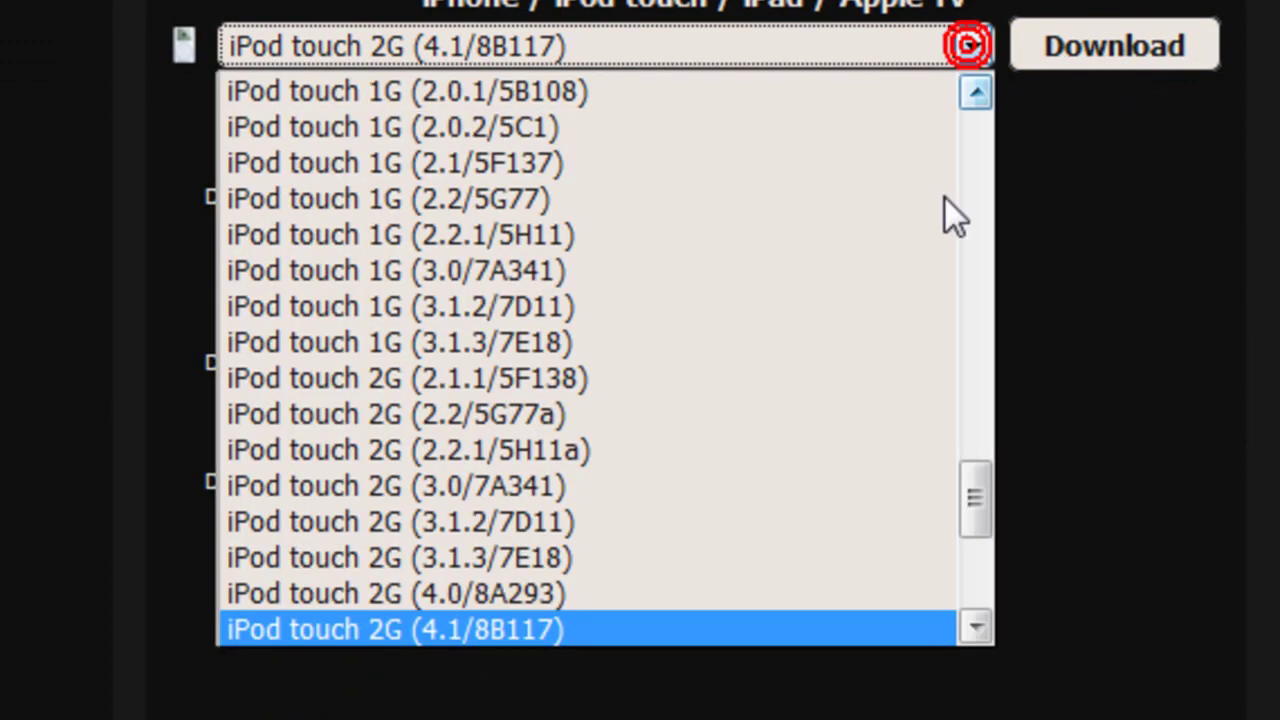
click(530, 632)
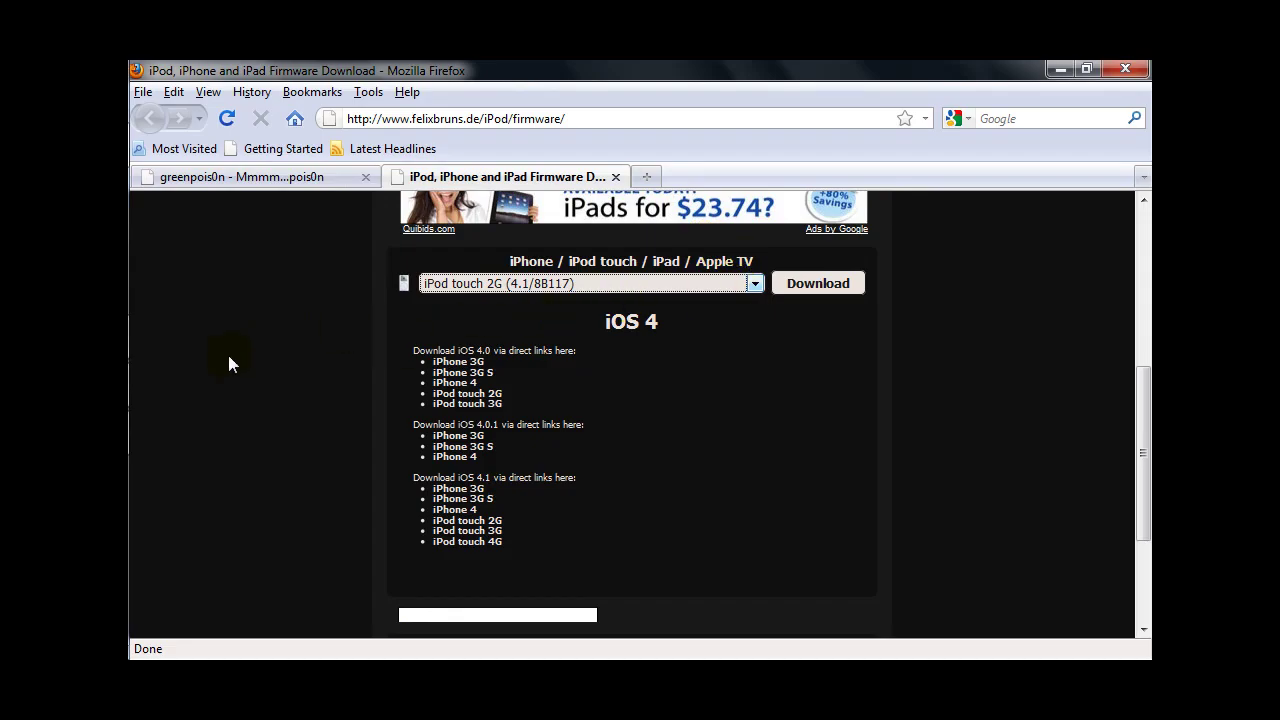
View the greenpois0n site's Mac, Linux and Windows download options, and minimize the browser.
click(246, 178)
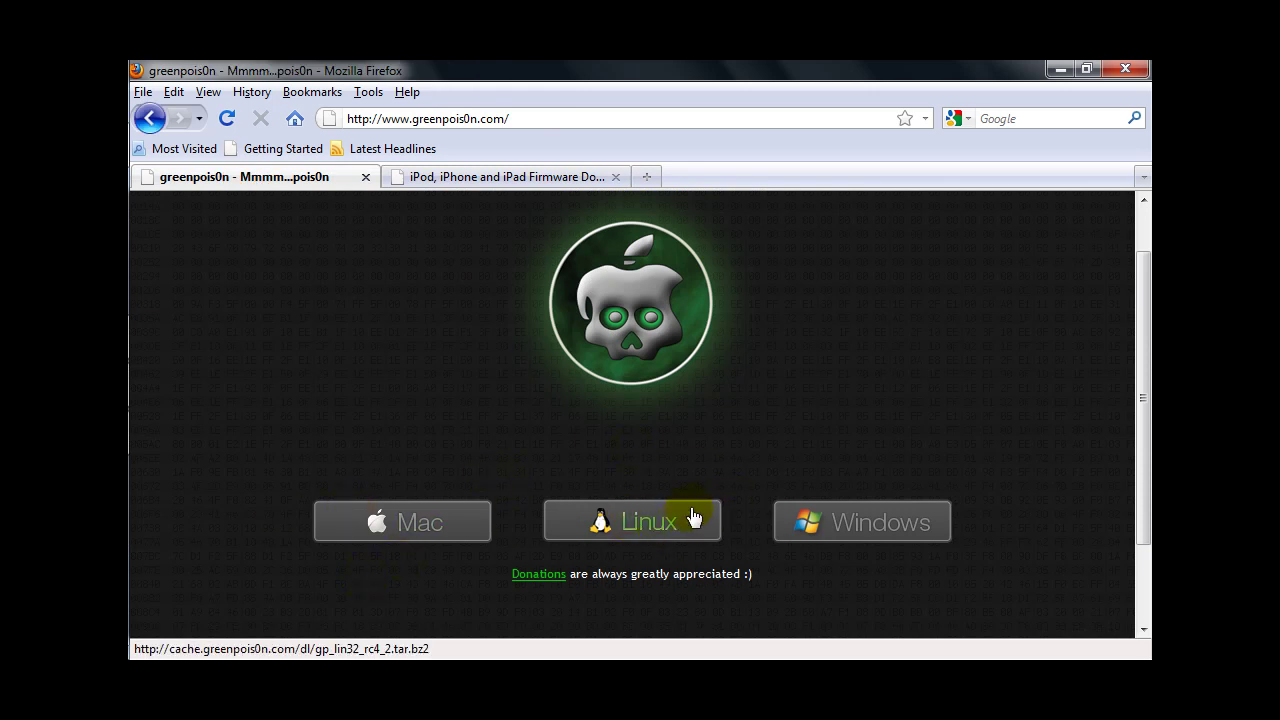
click(1052, 74)
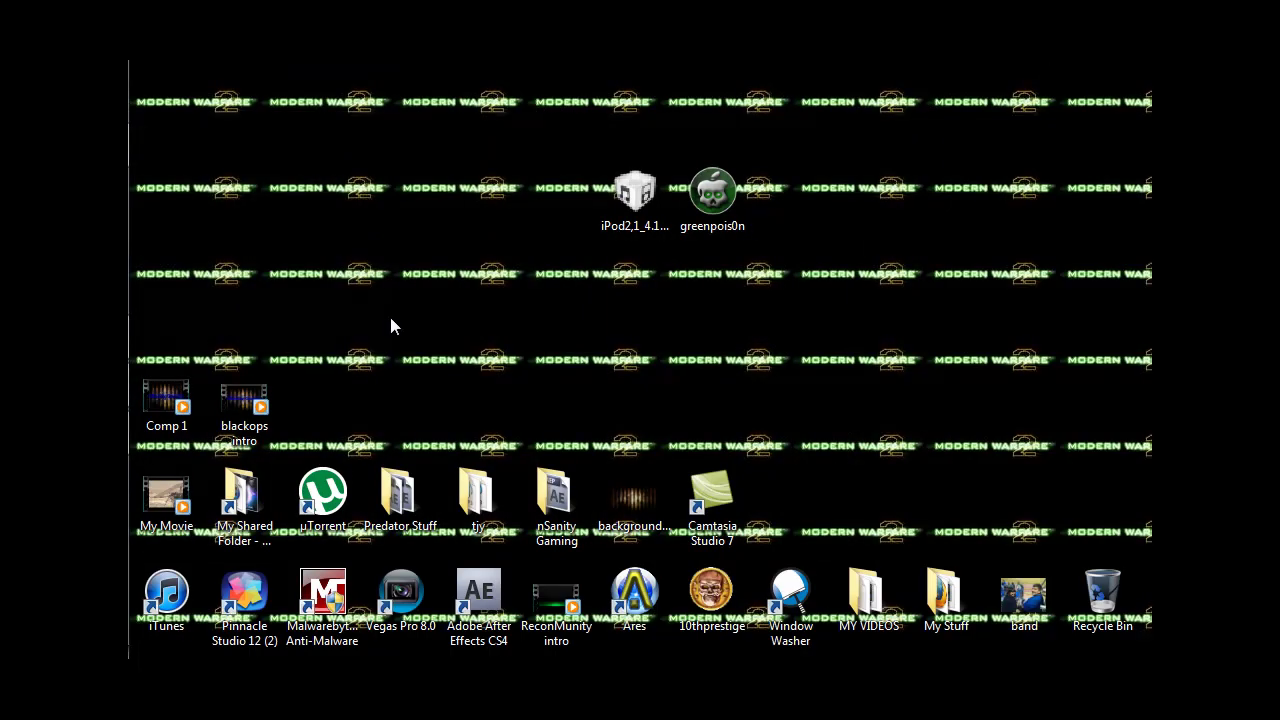
mouse_move(132, 336)
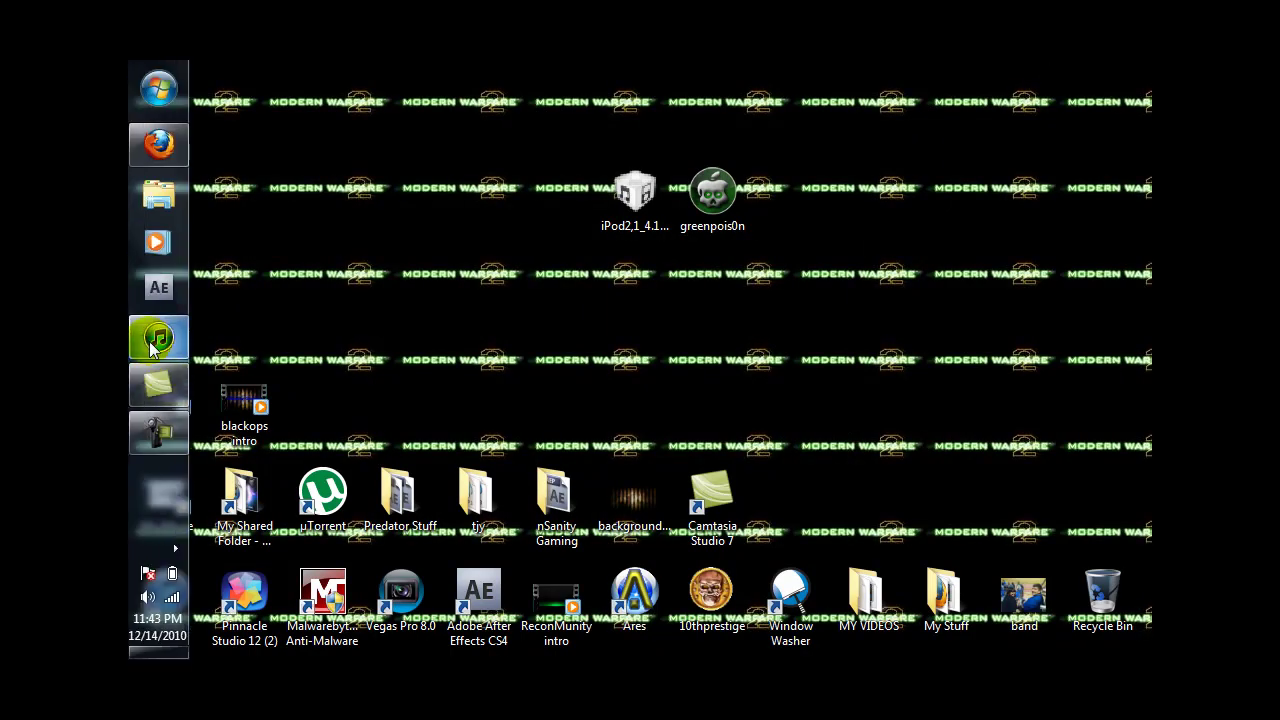
drag(561, 108, 808, 285)
click(645, 283)
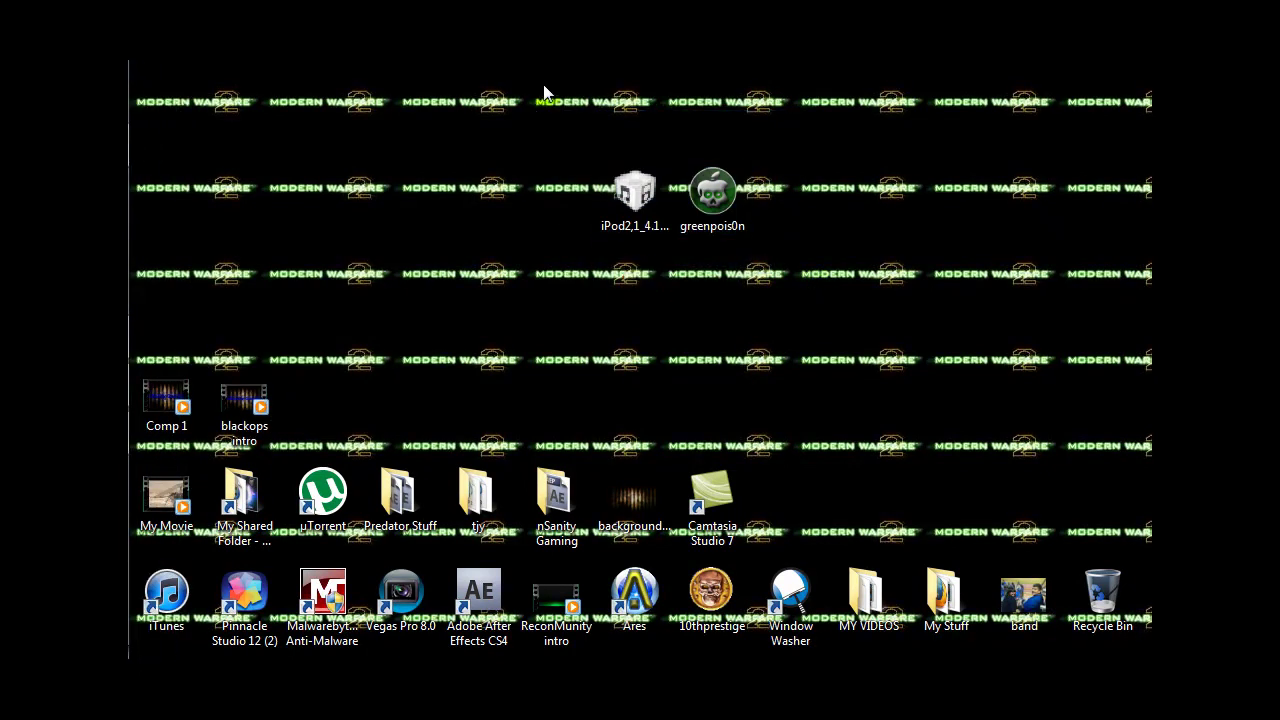
drag(566, 92, 767, 295)
click(648, 243)
mouse_move(130, 400)
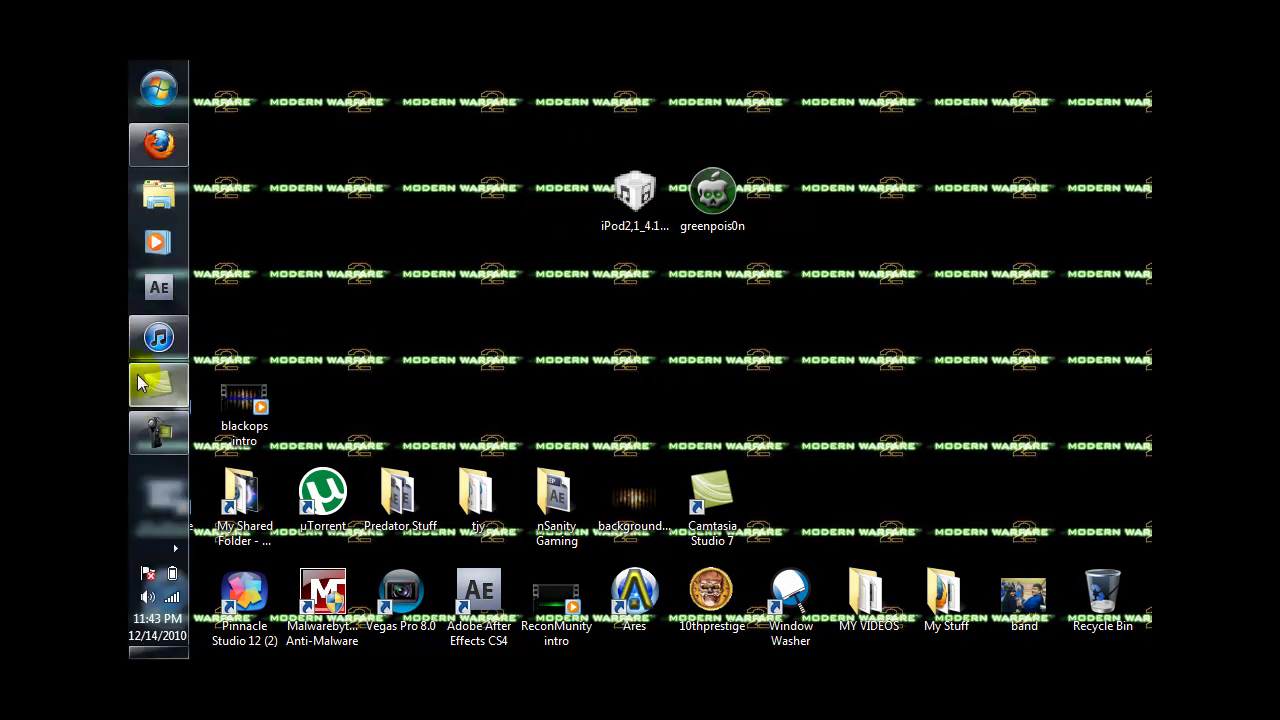
Switch to iTunes to review the connected iPod's update and restore options, dismiss the color scheme prompt, and minimize iTunes.
click(158, 338)
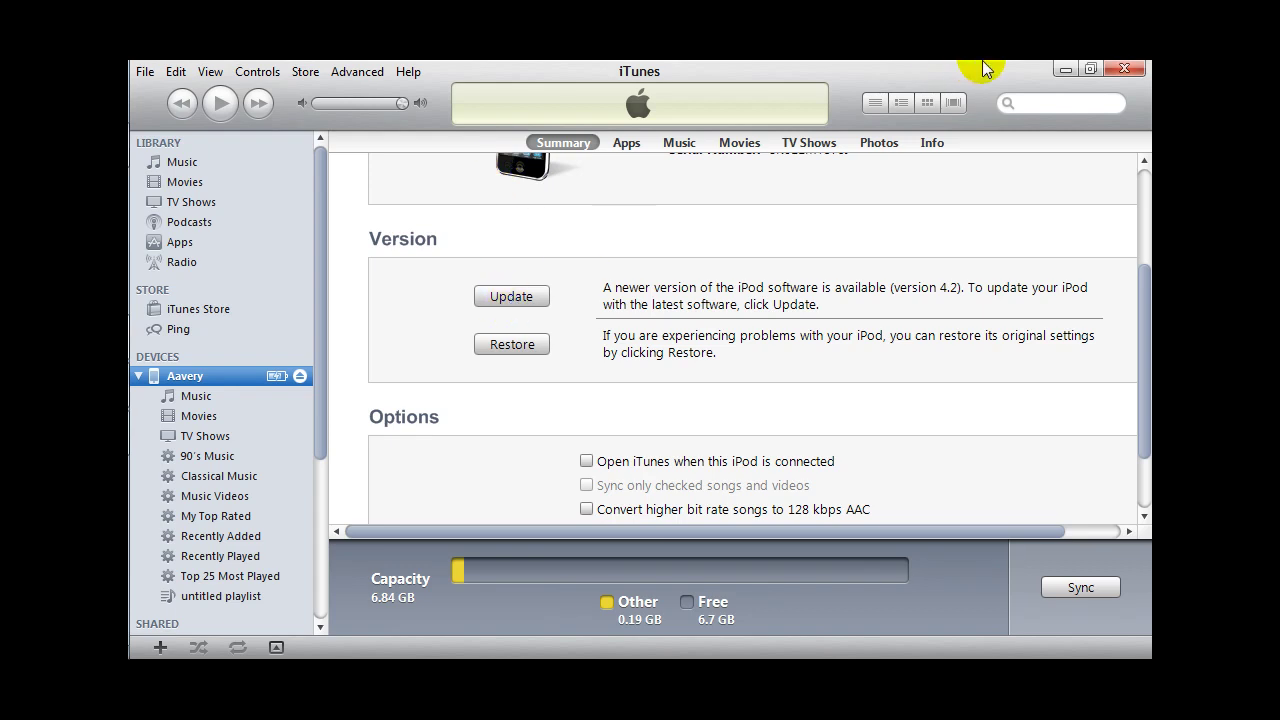
click(1061, 70)
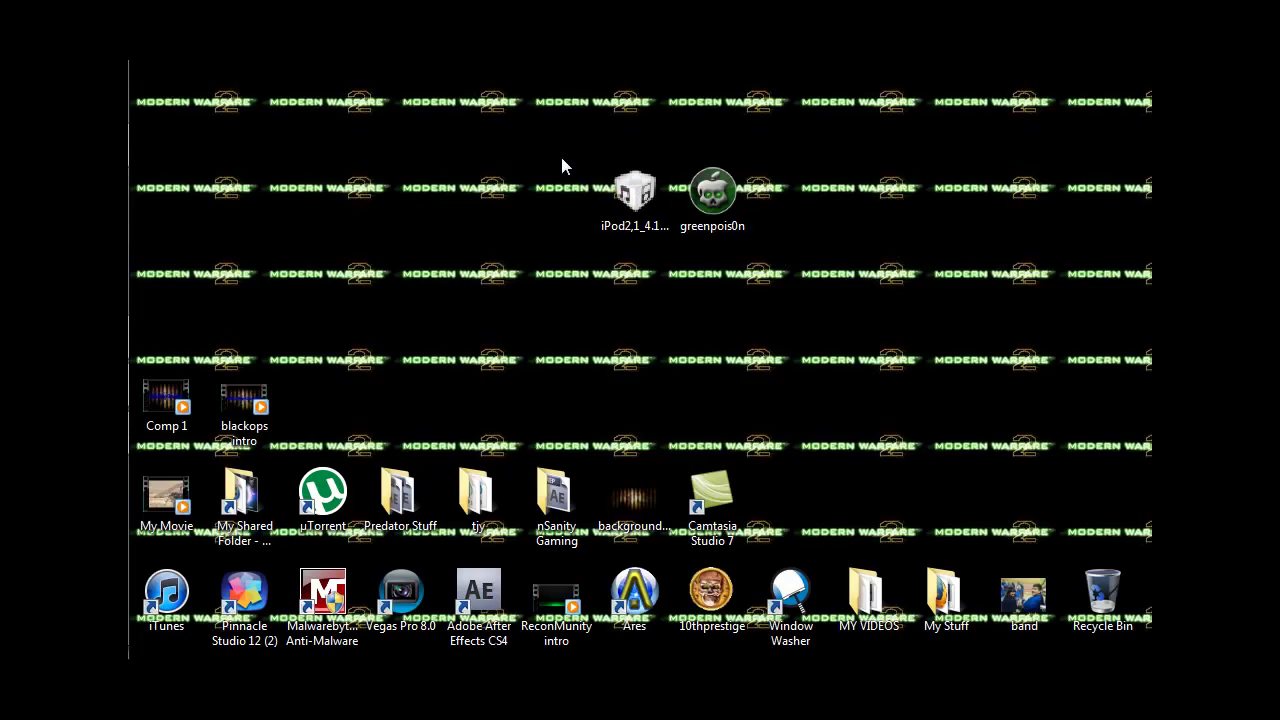
drag(587, 133, 656, 300)
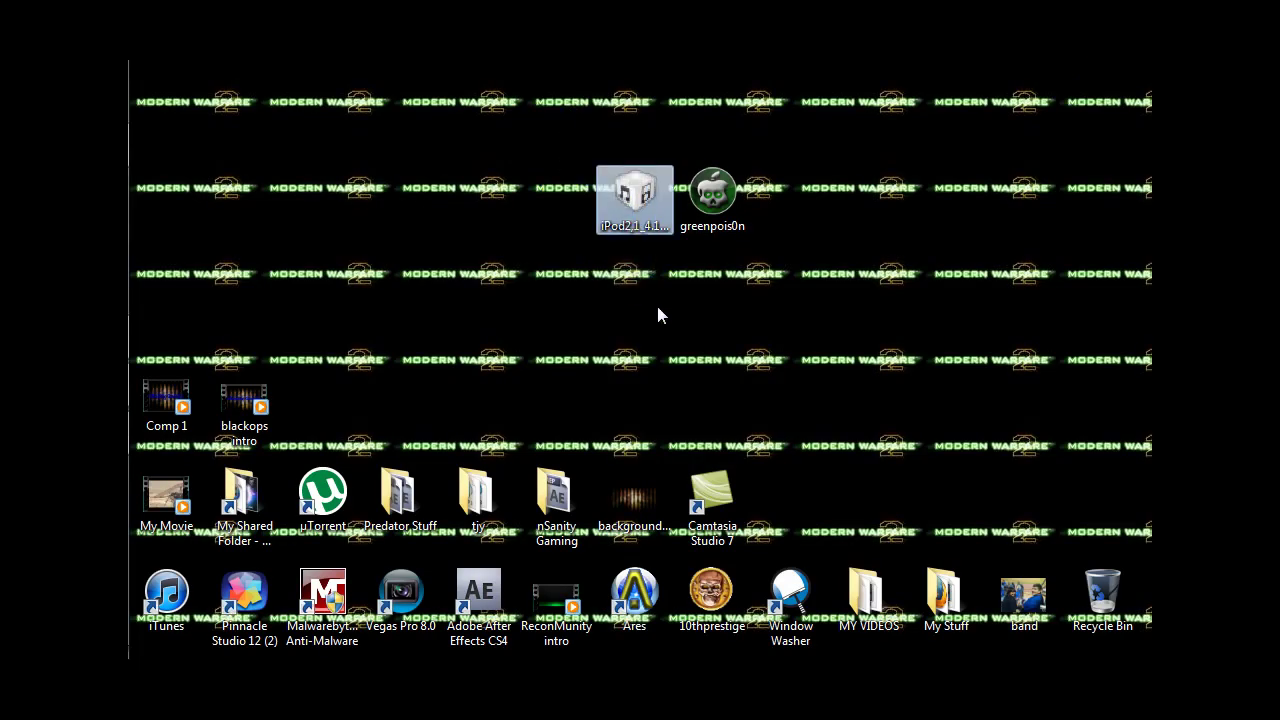
click(370, 320)
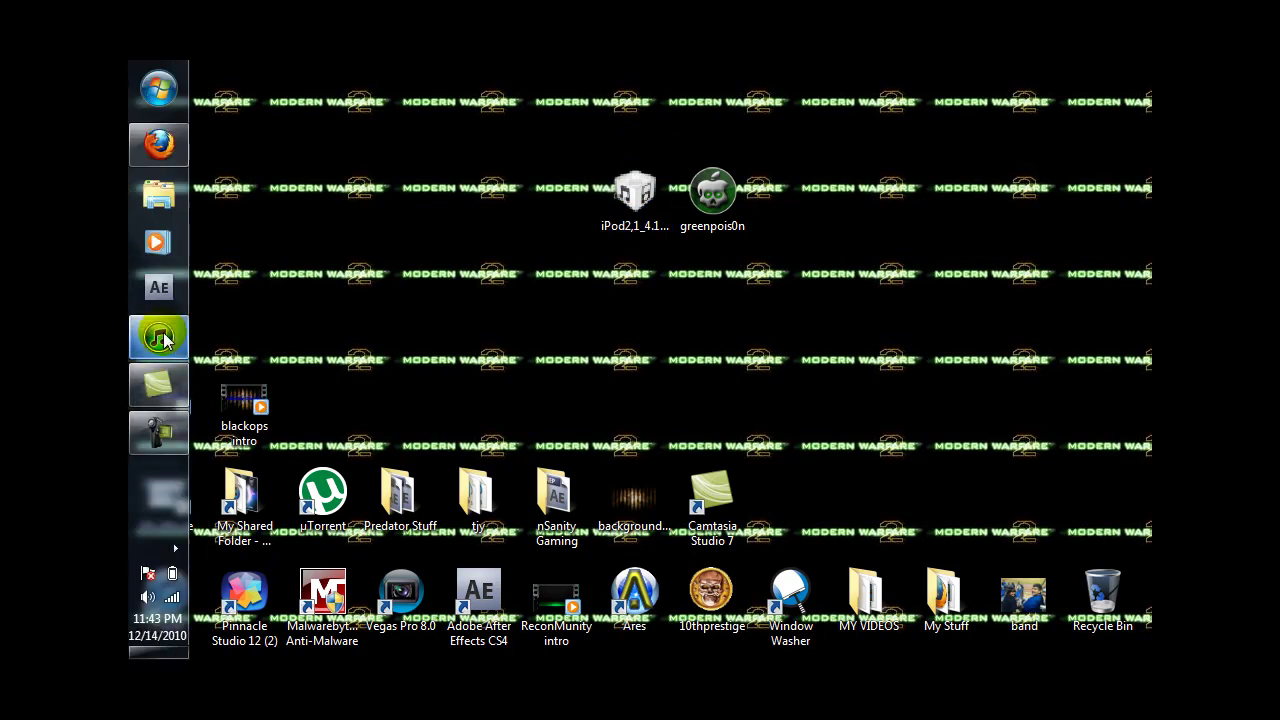
click(163, 339)
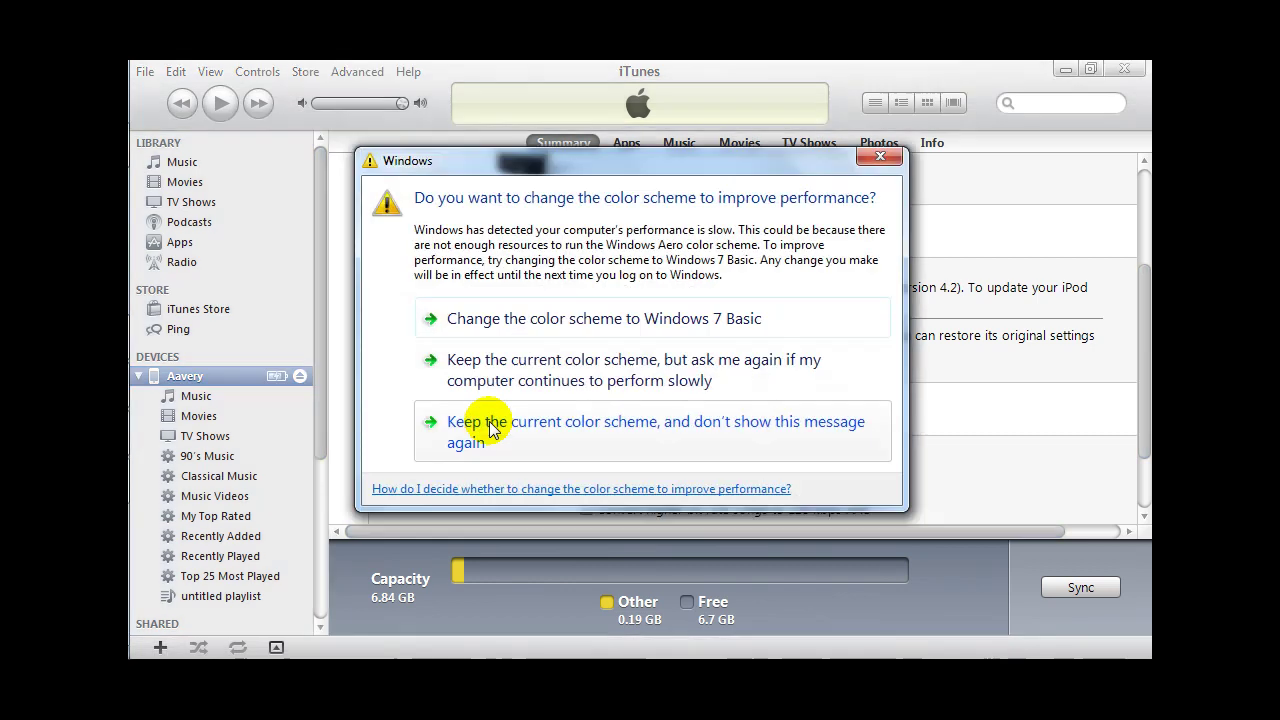
click(882, 157)
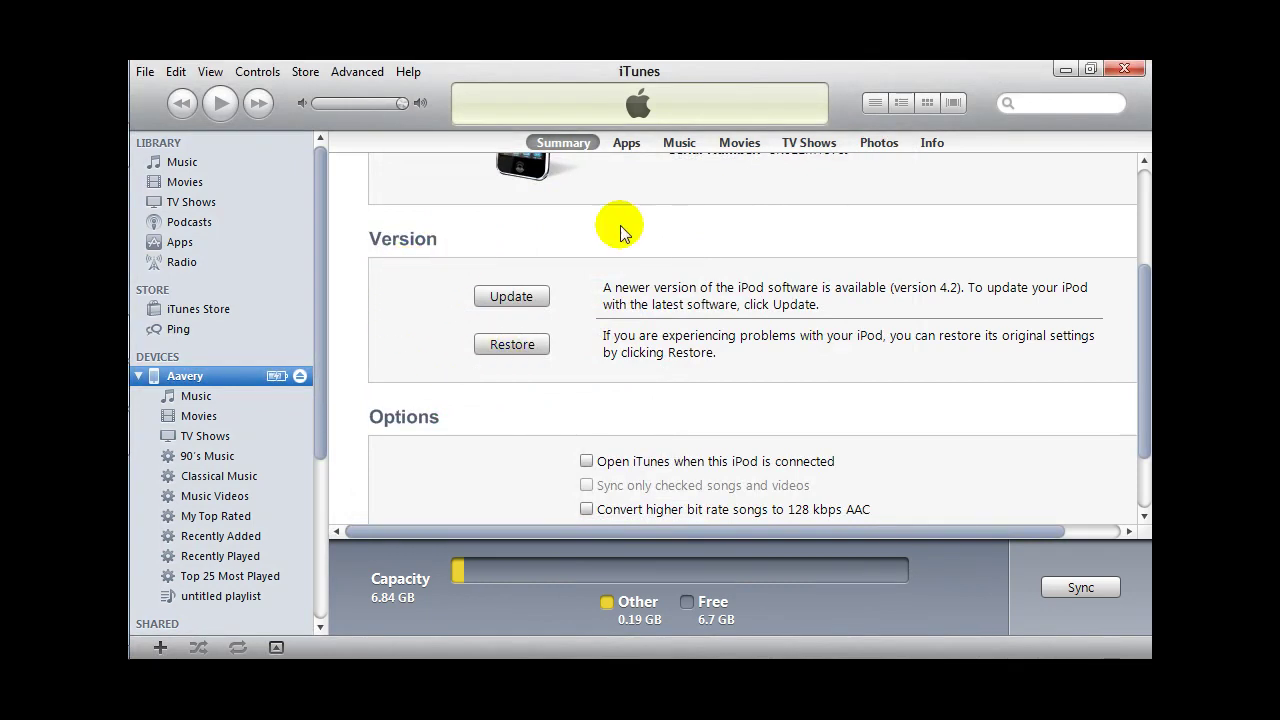
click(1066, 69)
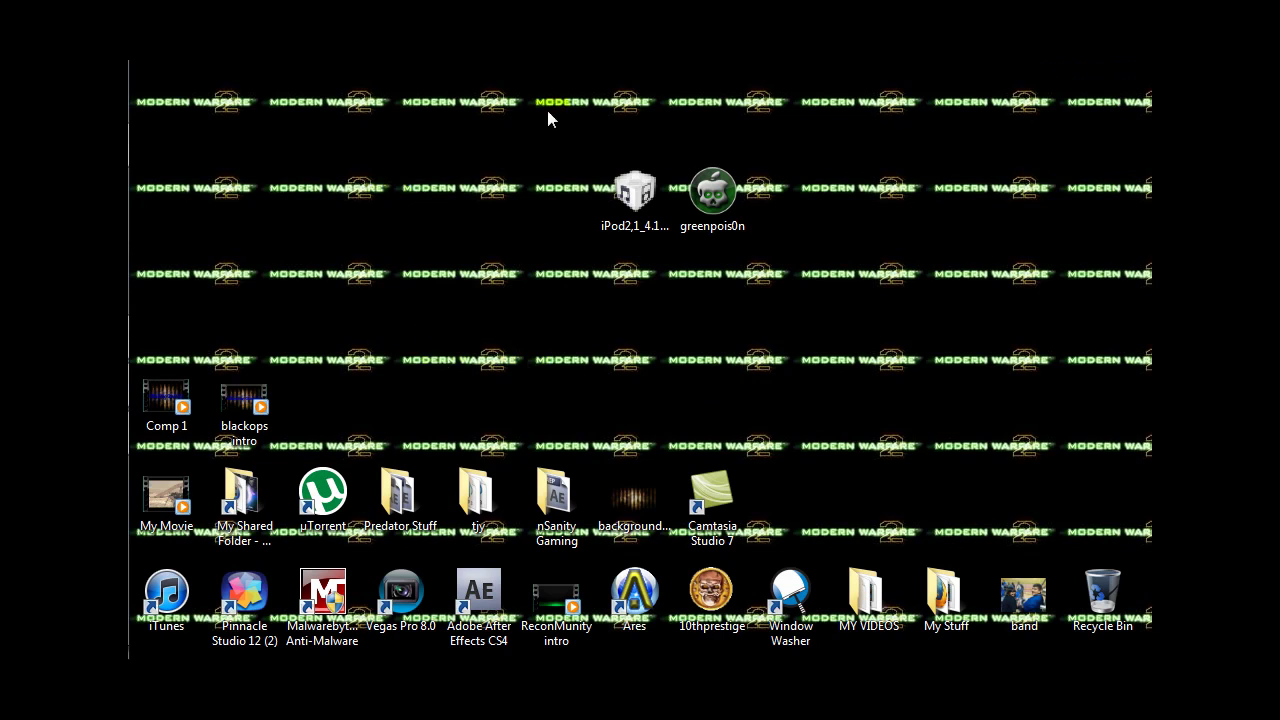
Launch greenpois0n from the desktop and prepare the iPod for jailbreaking in DFU mode, dismissing the color scheme prompt.
double_click(712, 192)
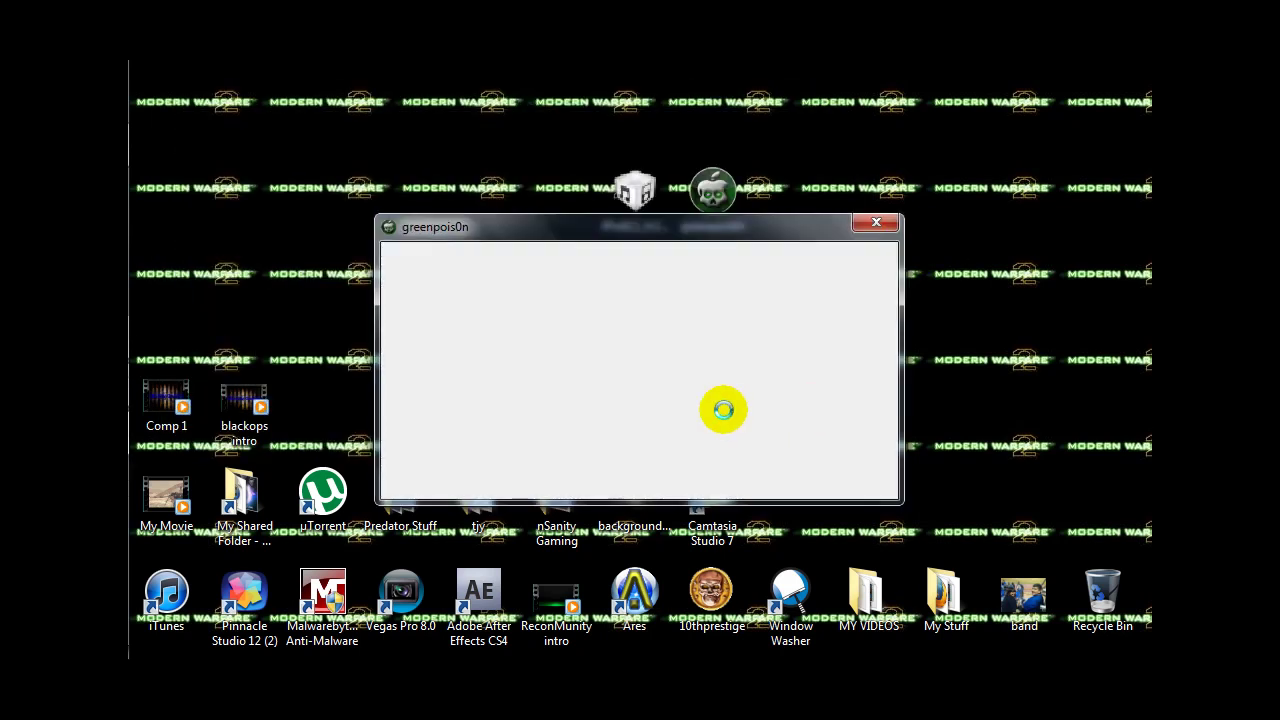
drag(530, 230, 539, 126)
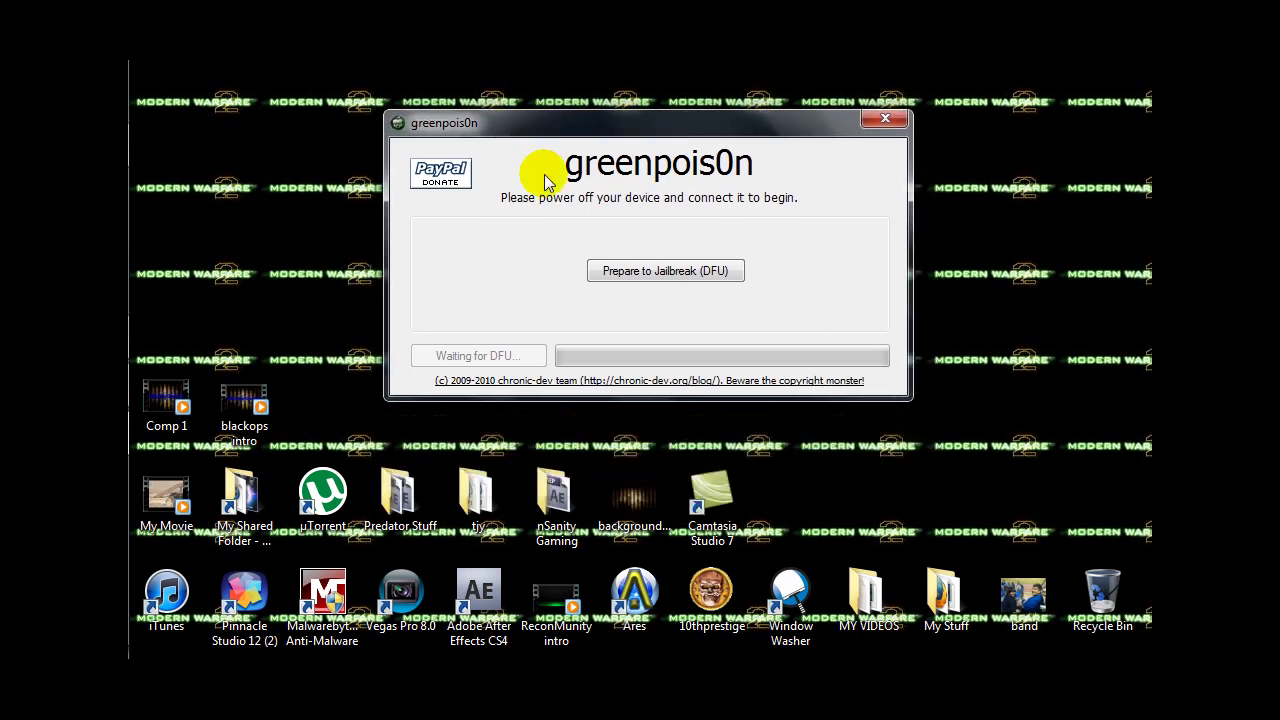
click(618, 274)
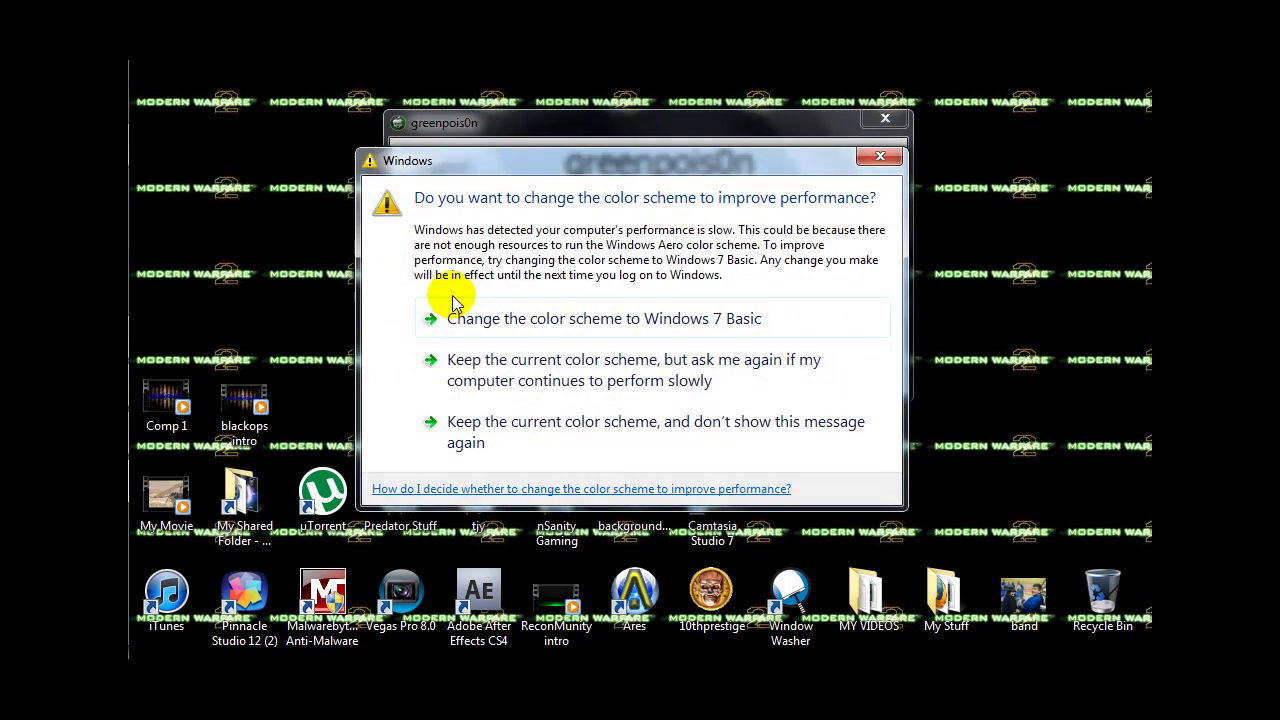
click(876, 157)
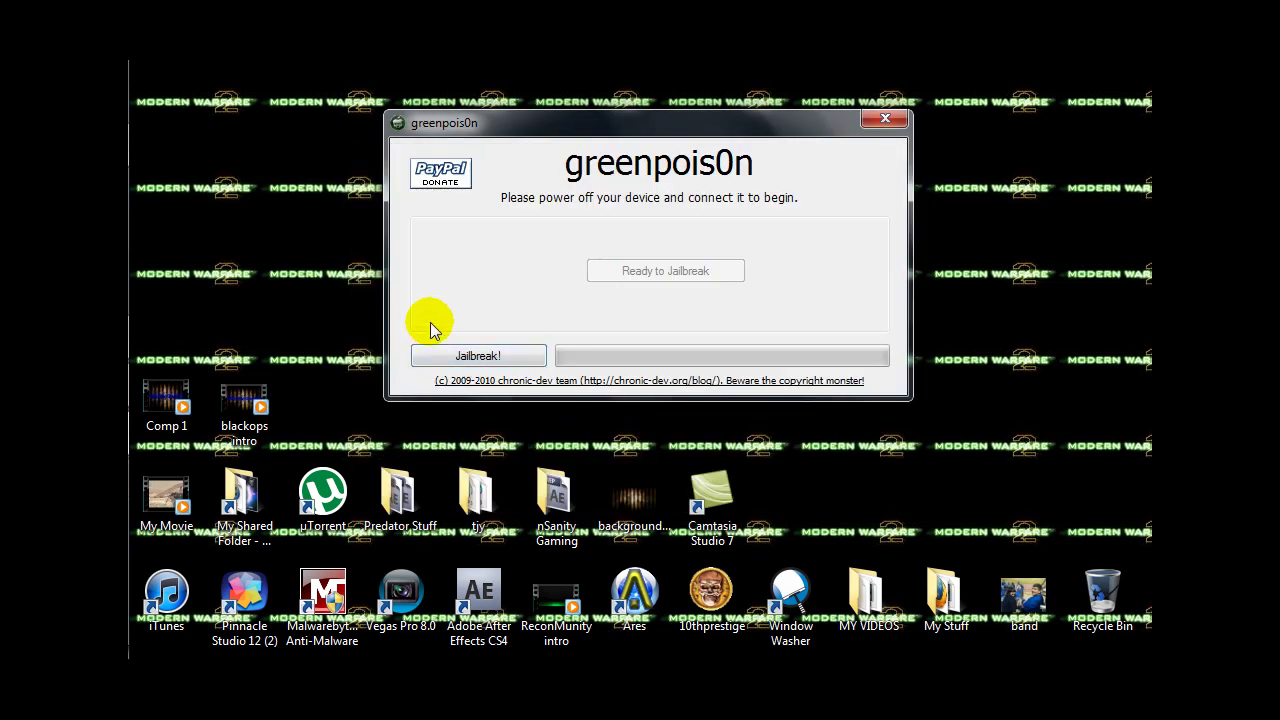
Start the jailbreak of the prepared iPod in greenpois0n and dismiss the color scheme prompt.
click(472, 357)
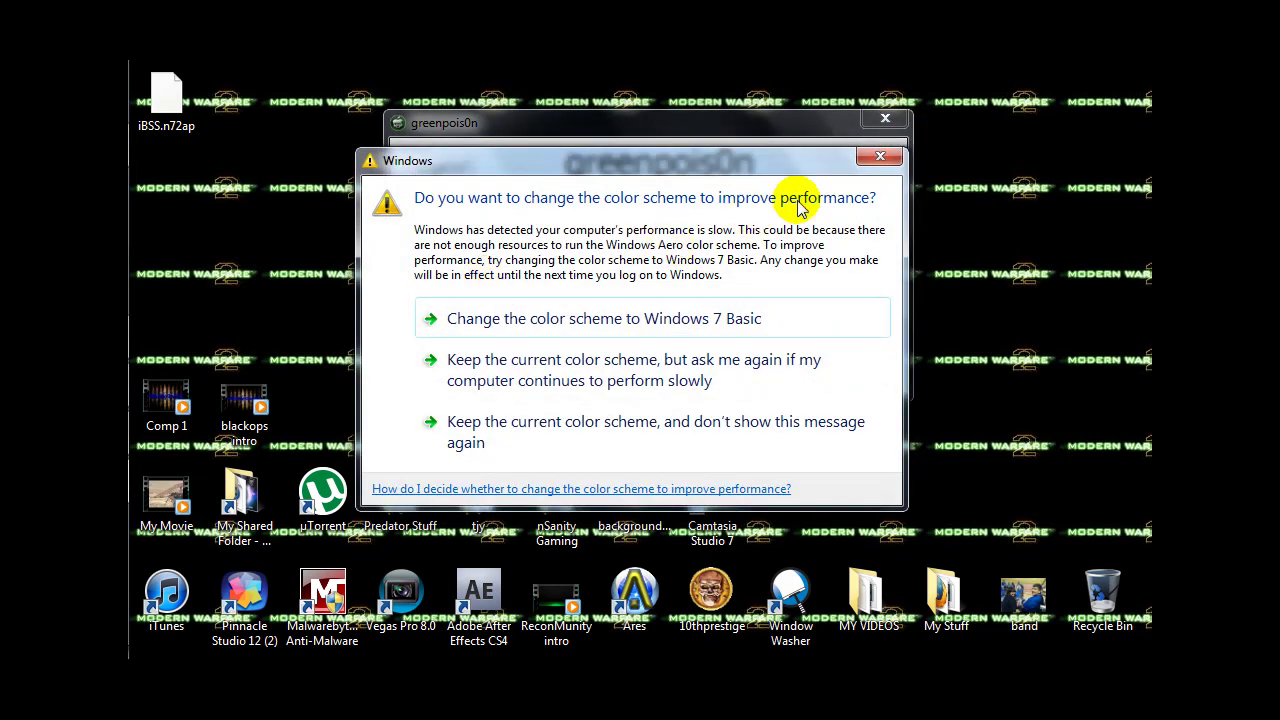
click(879, 157)
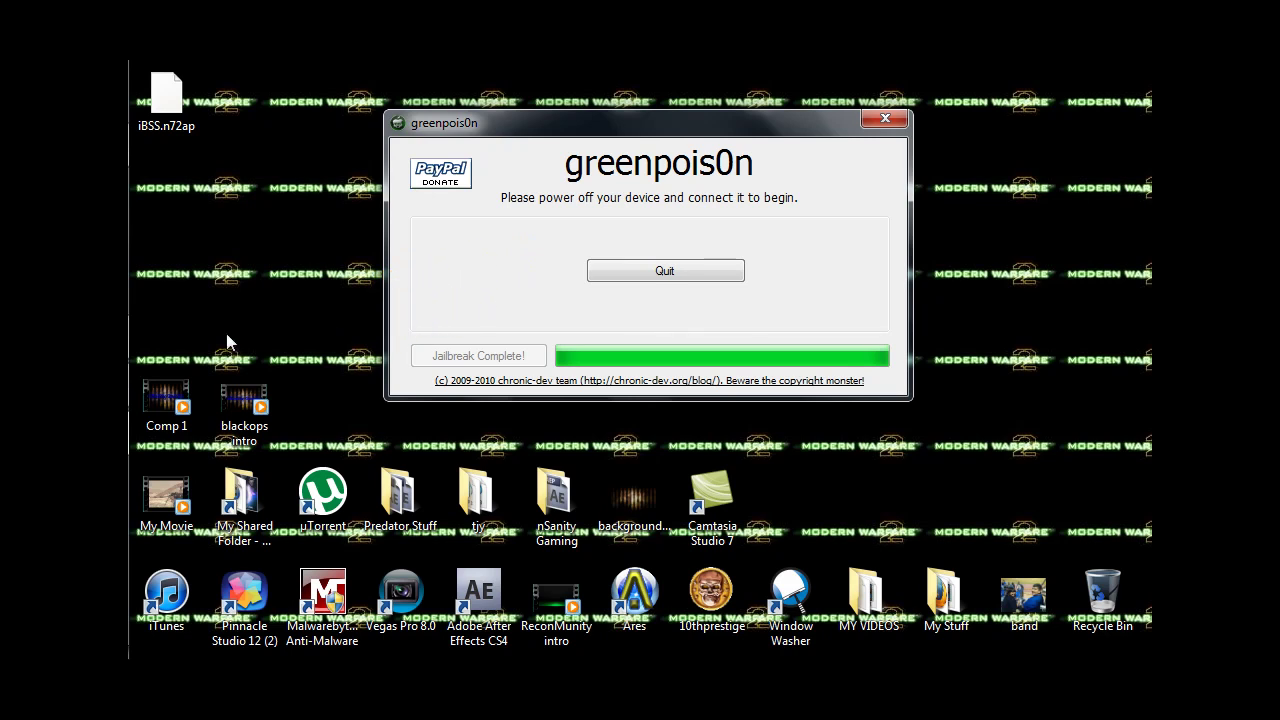
mouse_move(130, 362)
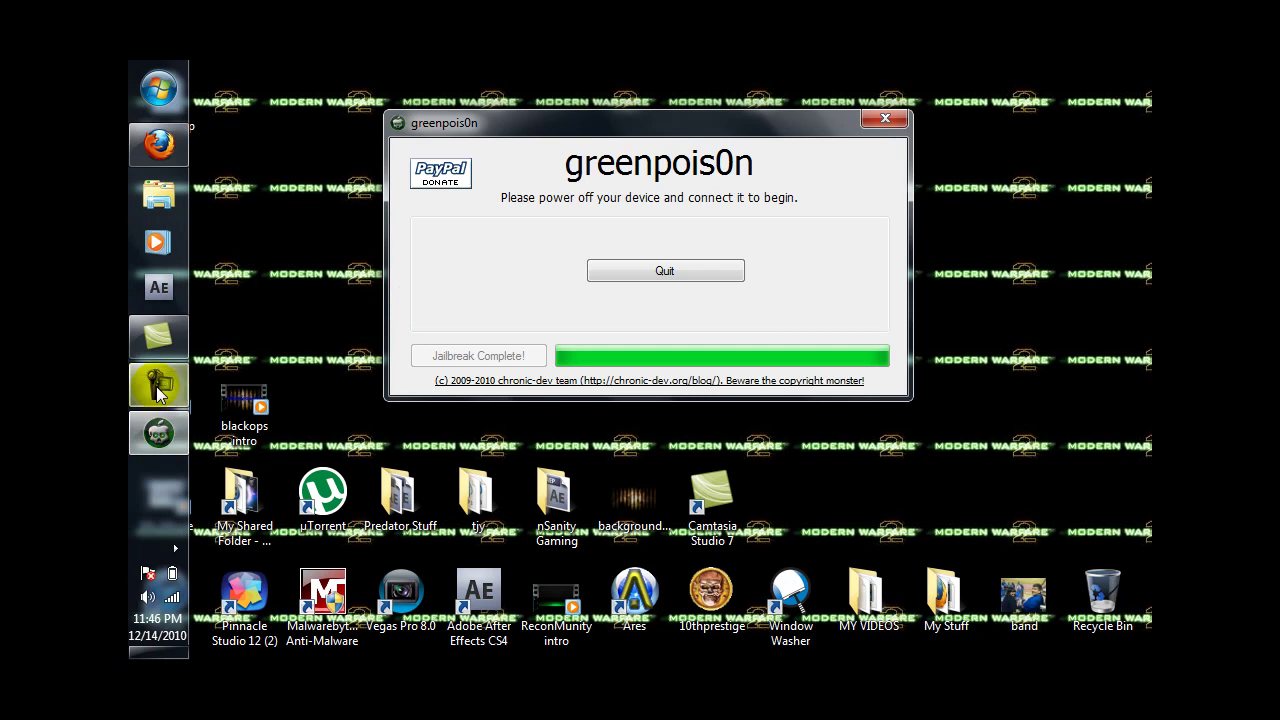
click(160, 393)
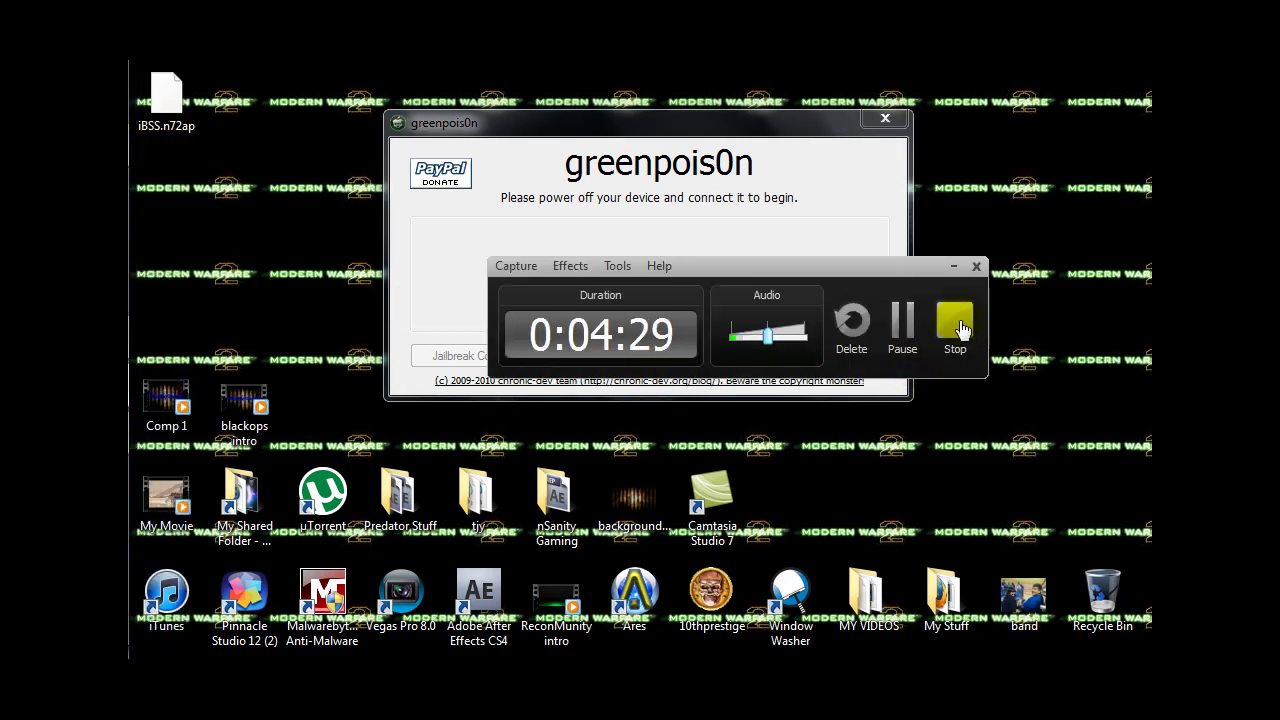
click(898, 322)
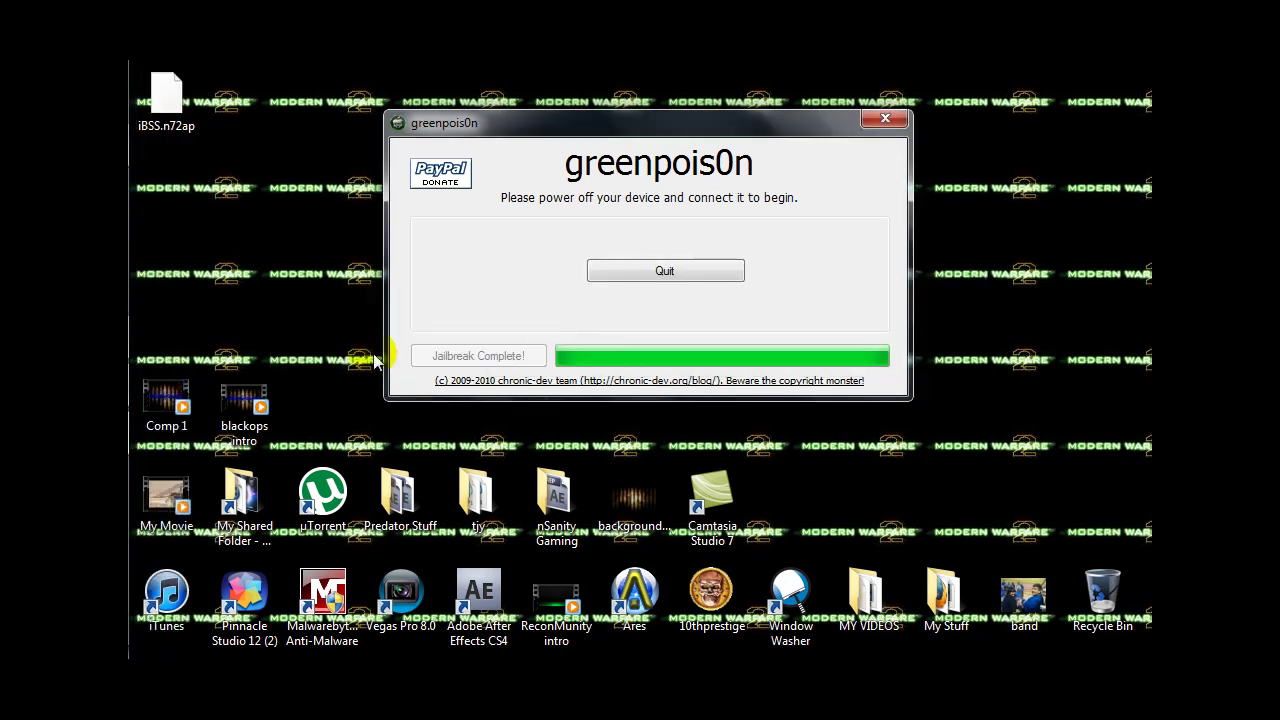
mouse_move(130, 493)
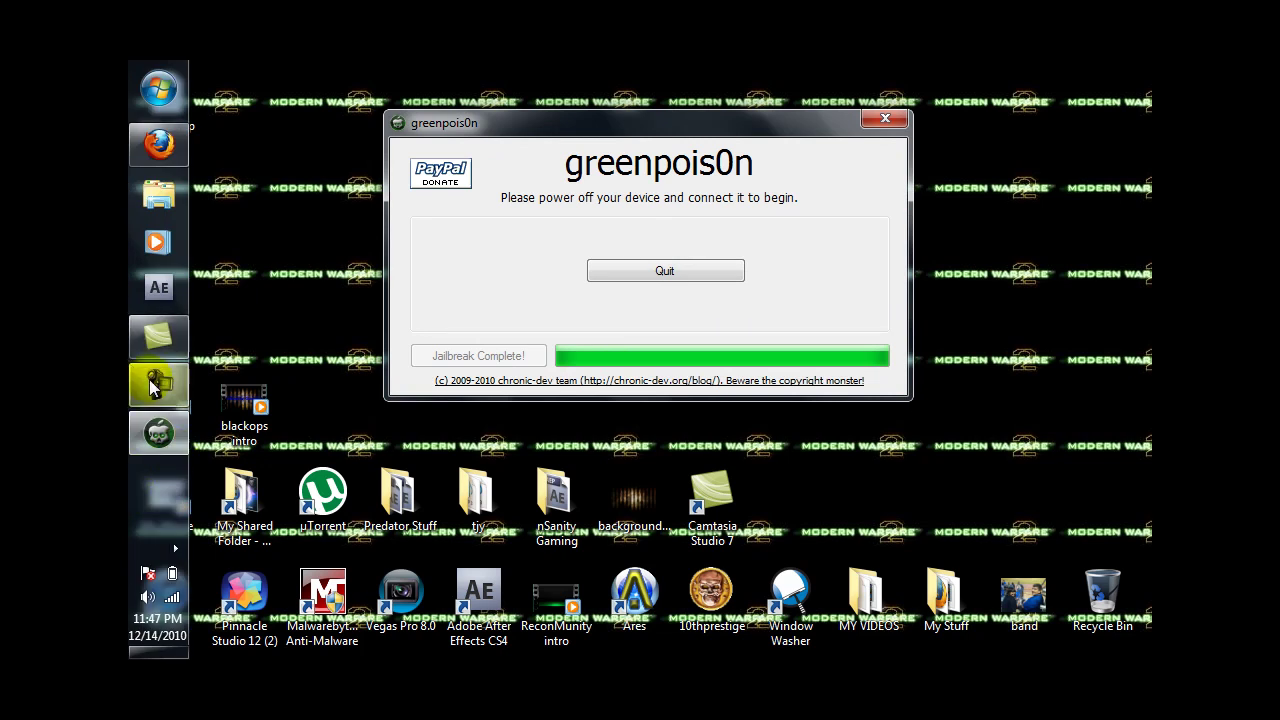
click(145, 385)
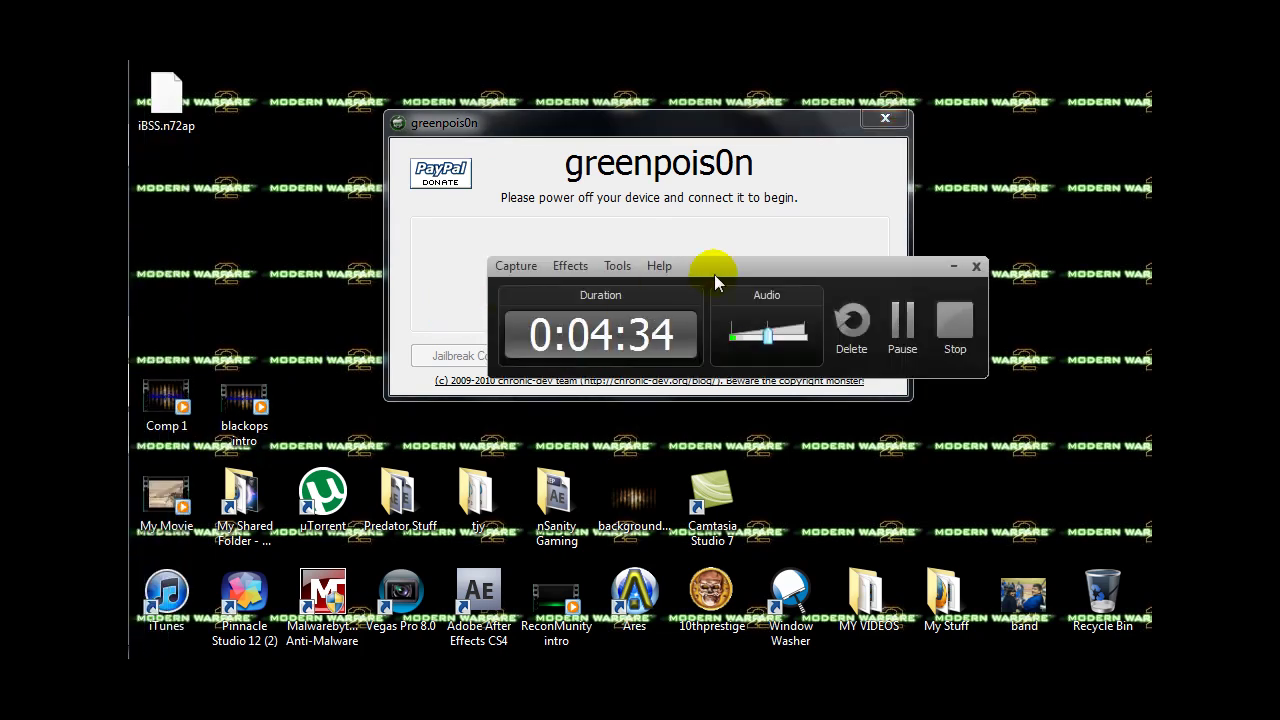
click(952, 270)
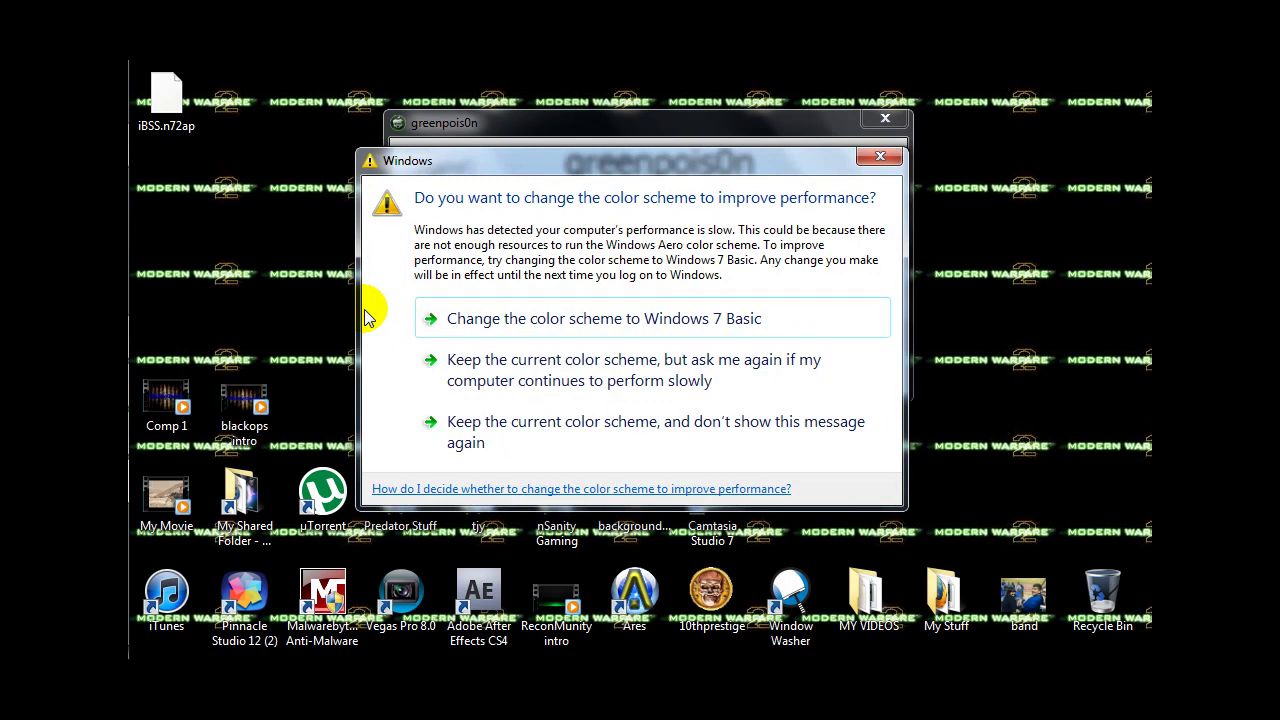
Dismiss the Windows color scheme prompt and quit greenpois0n.
click(870, 157)
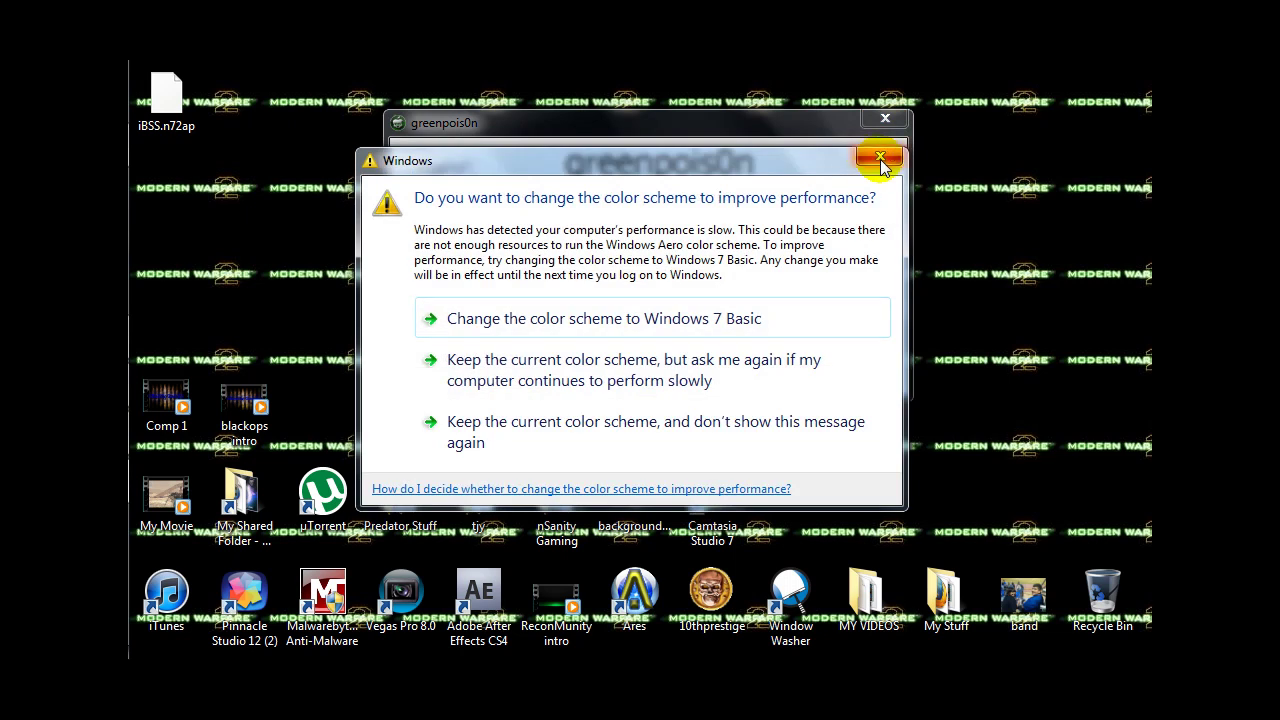
click(867, 162)
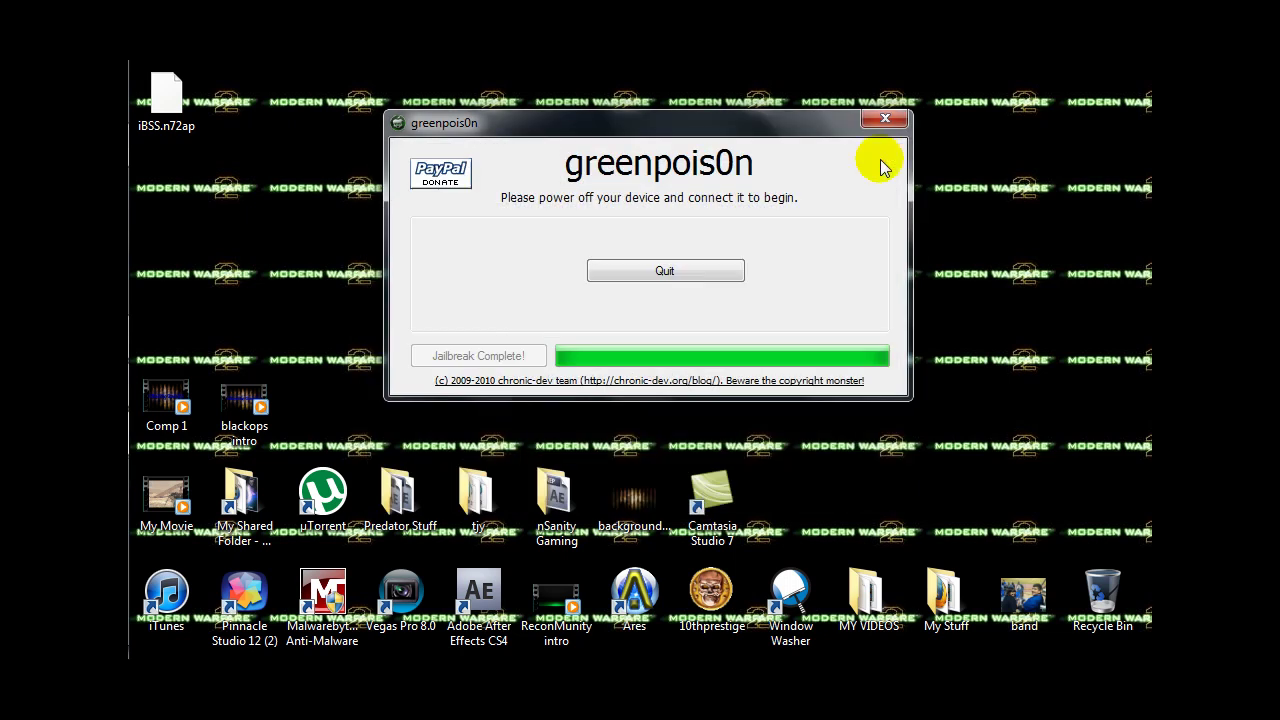
click(632, 271)
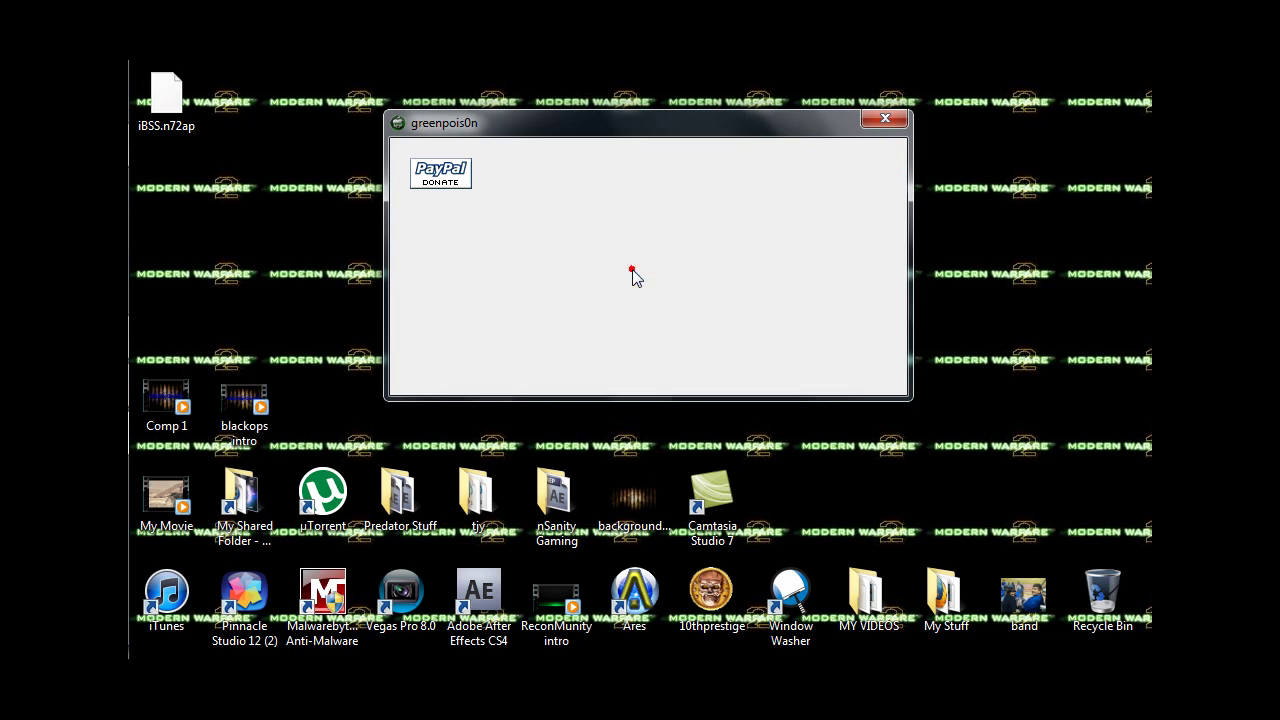
drag(522, 245, 934, 60)
mouse_move(859, 157)
mouse_down()
mouse_move(545, 296)
mouse_move(903, 91)
mouse_move(945, 303)
mouse_move(740, 117)
mouse_move(901, 222)
mouse_up()
click(901, 222)
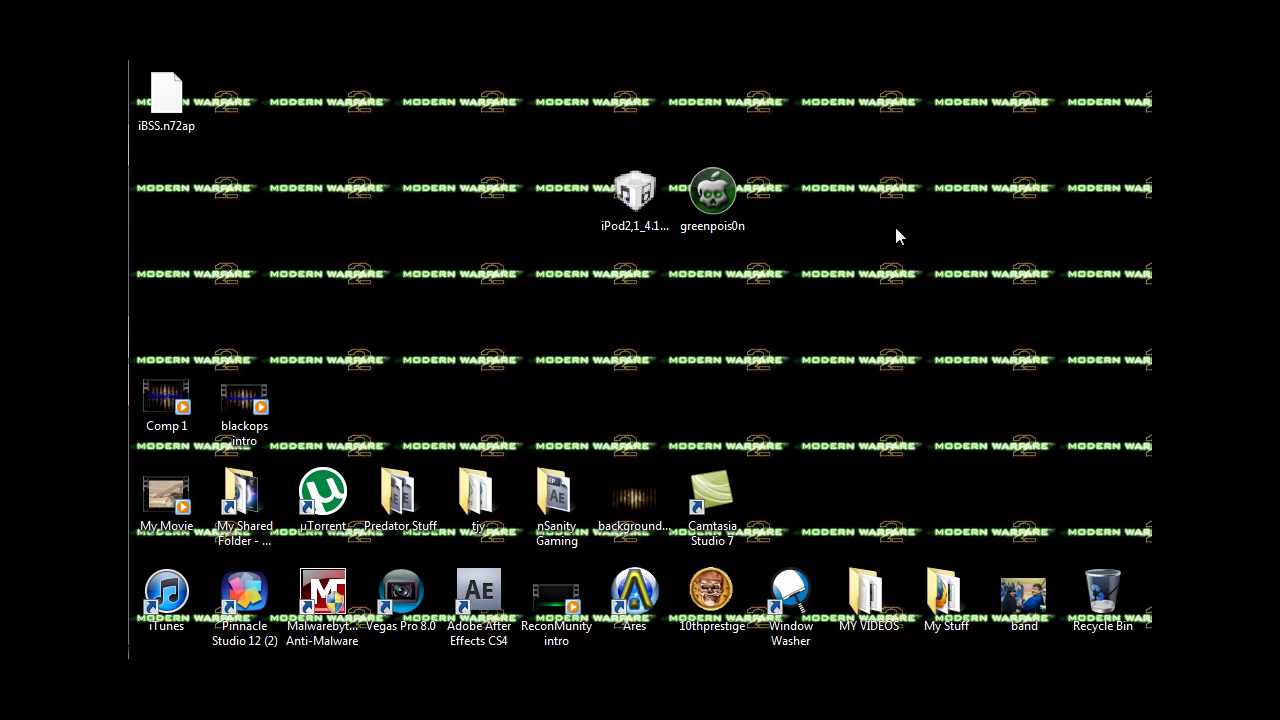
mouse_move(130, 433)
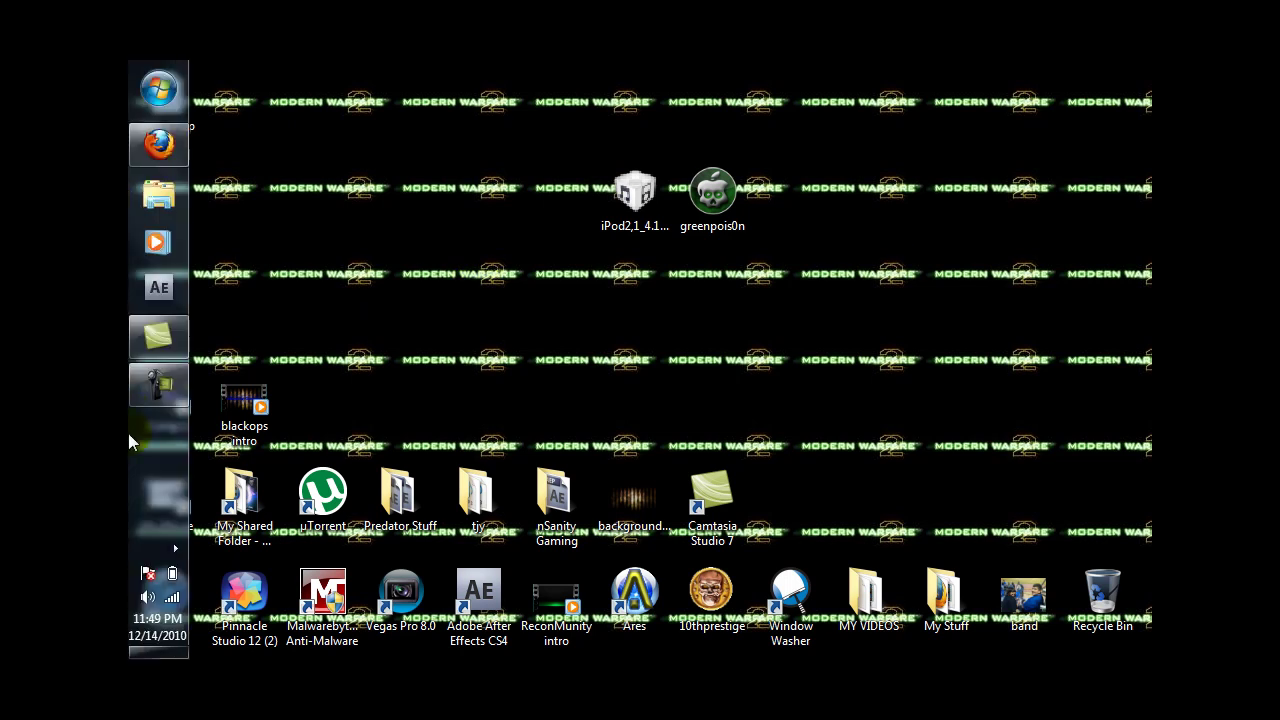
click(158, 393)
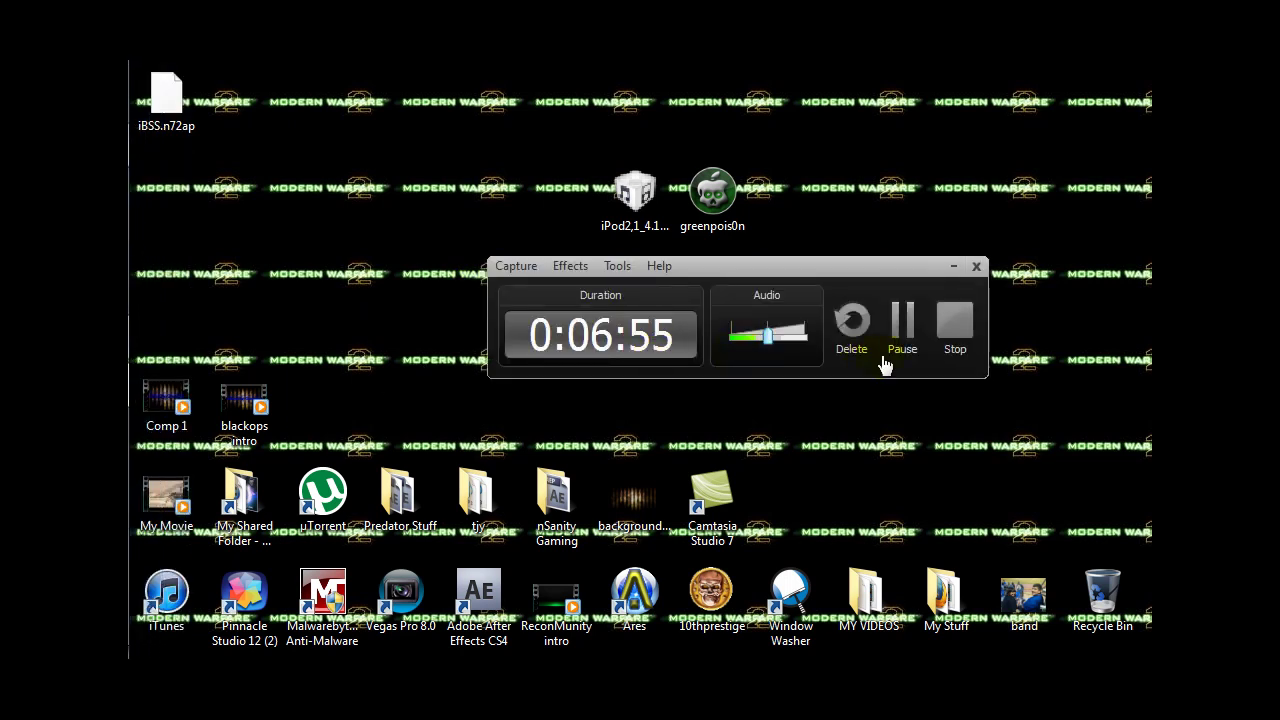